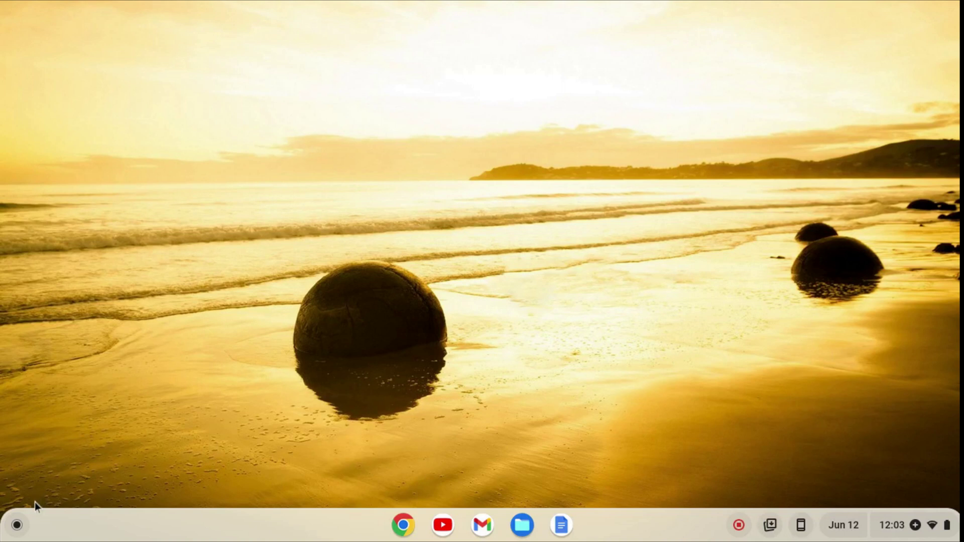
Step: Go to Settings, then Advanced, then the Developers page from the app launcher
left_click(18, 525)
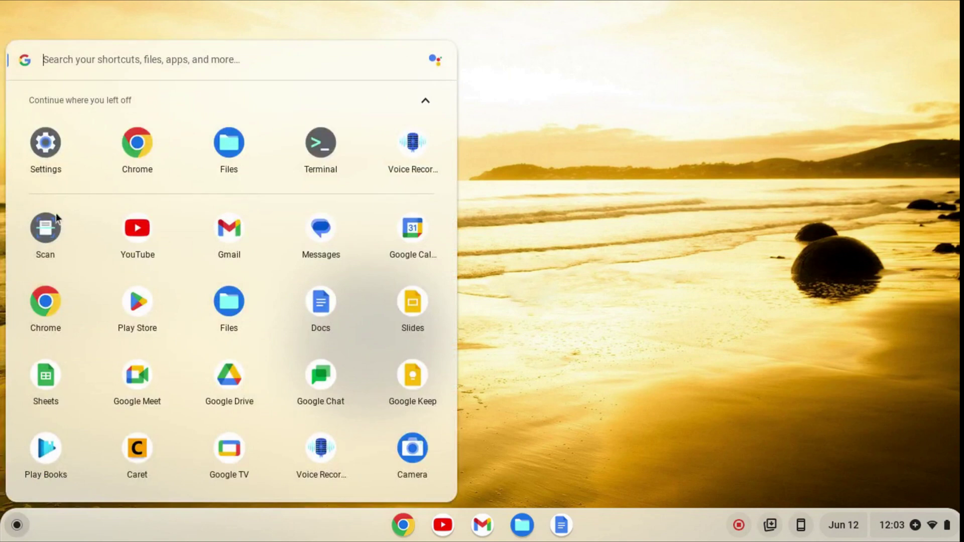
left_click(45, 145)
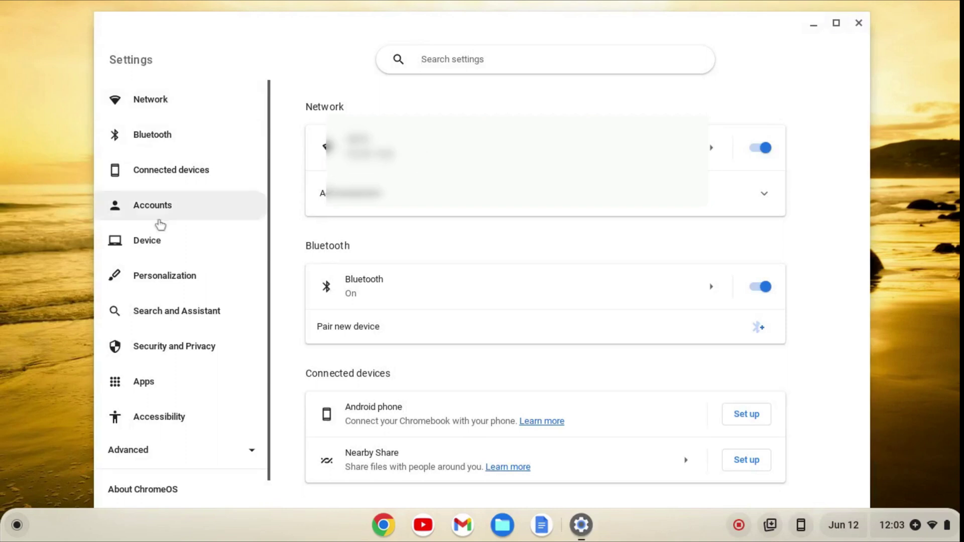
left_click(143, 450)
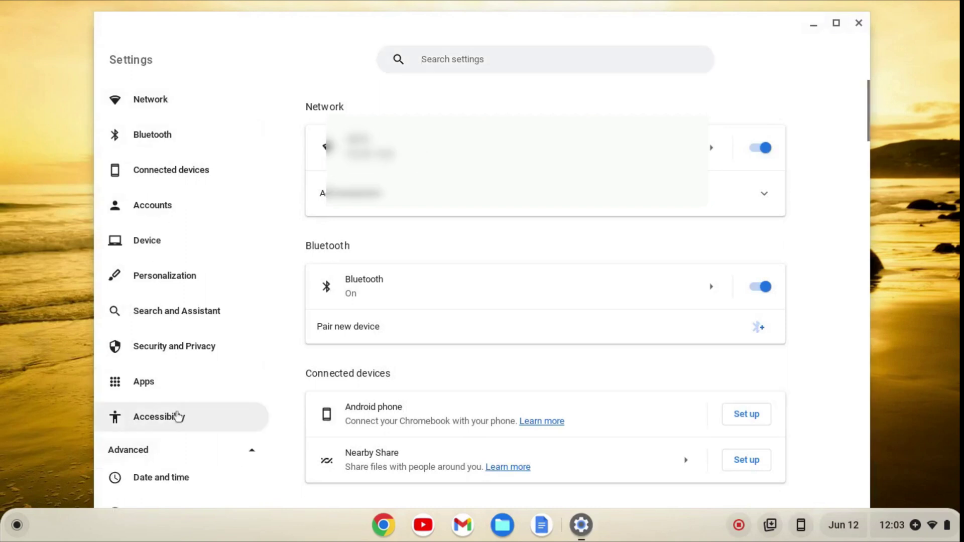
scroll(179, 417, "down", 3)
left_click(168, 390)
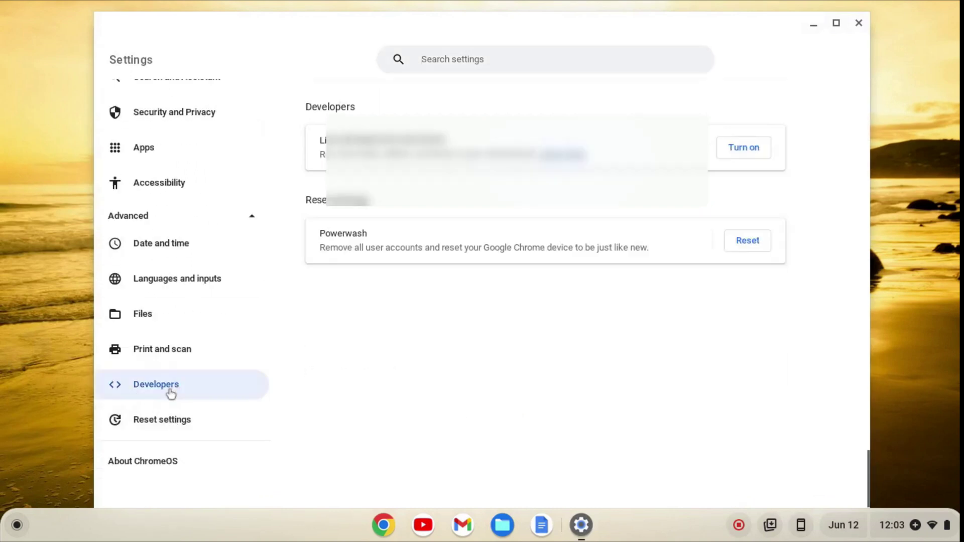
Step: Turn on the Linux development environment and install it with the recommended disk size
left_click(743, 147)
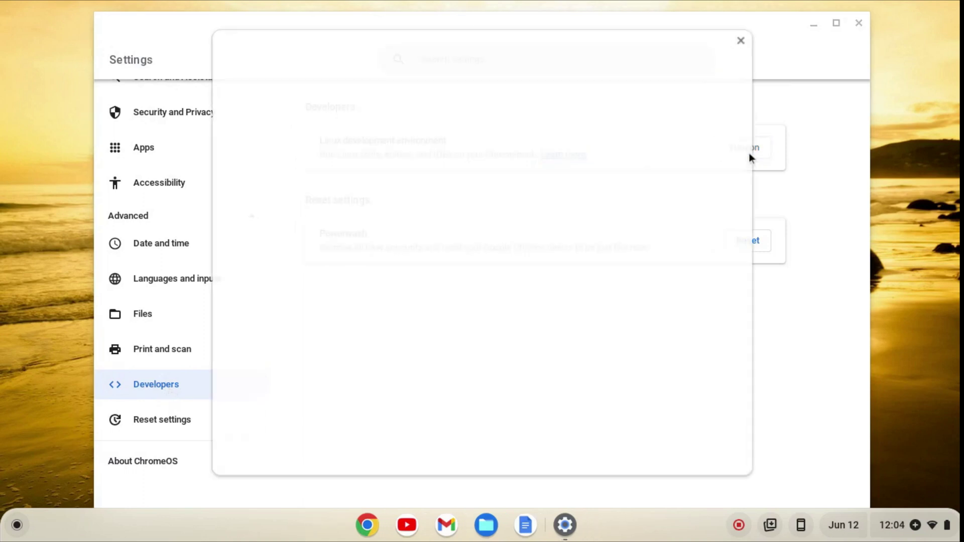
left_click(684, 442)
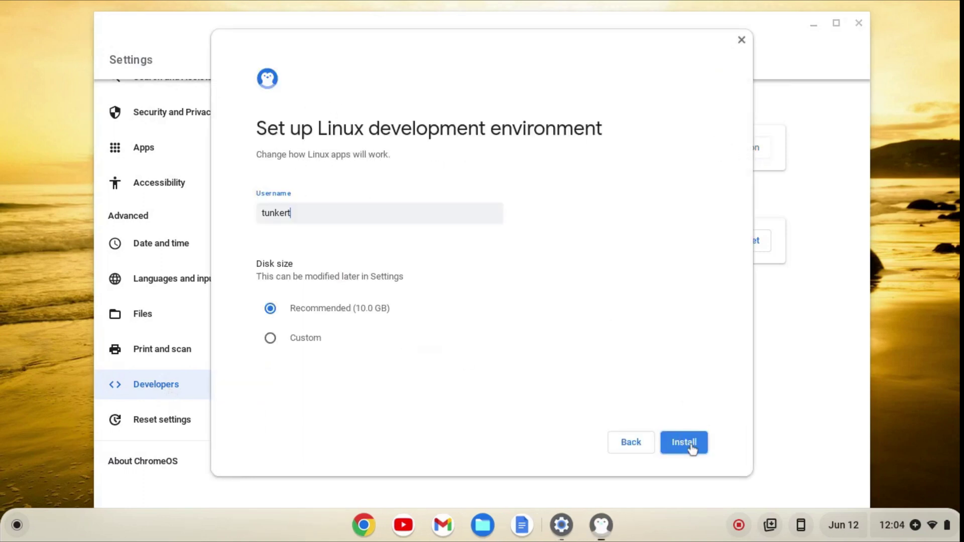
left_click(684, 442)
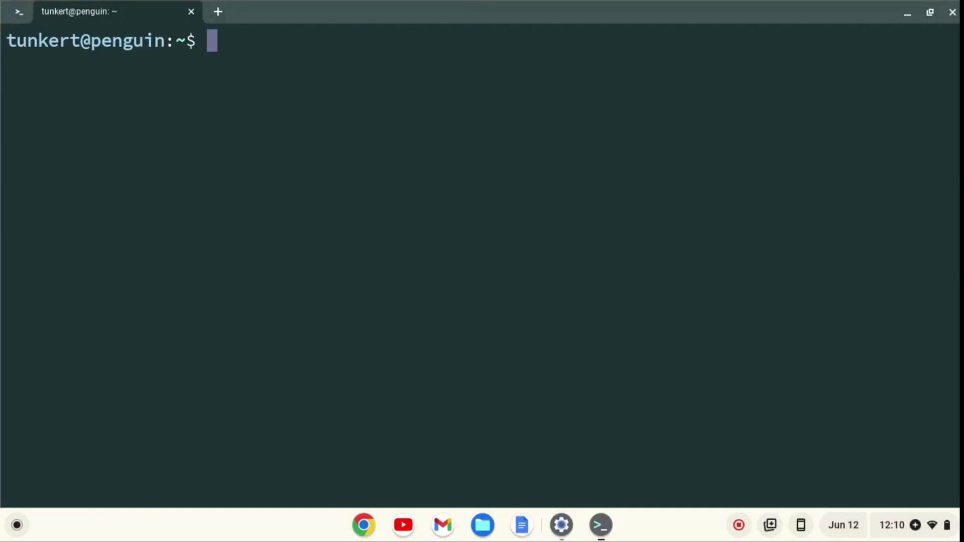
type("sudo apt-get update && ")
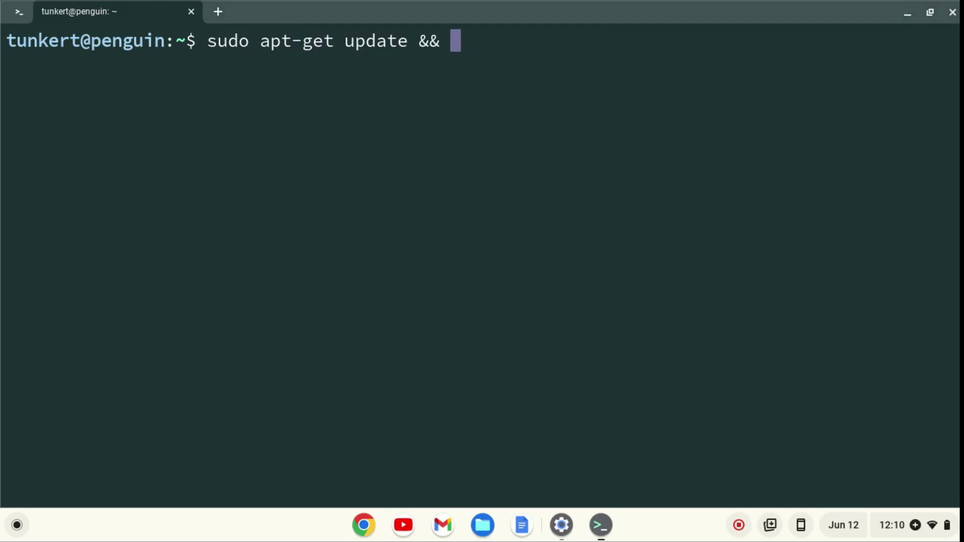
type("sudo apt")
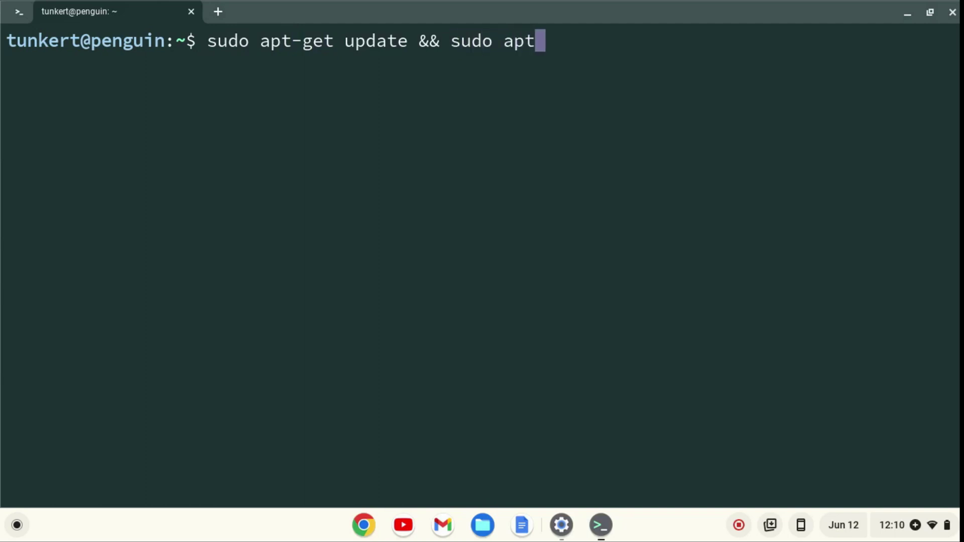
type("-get dist")
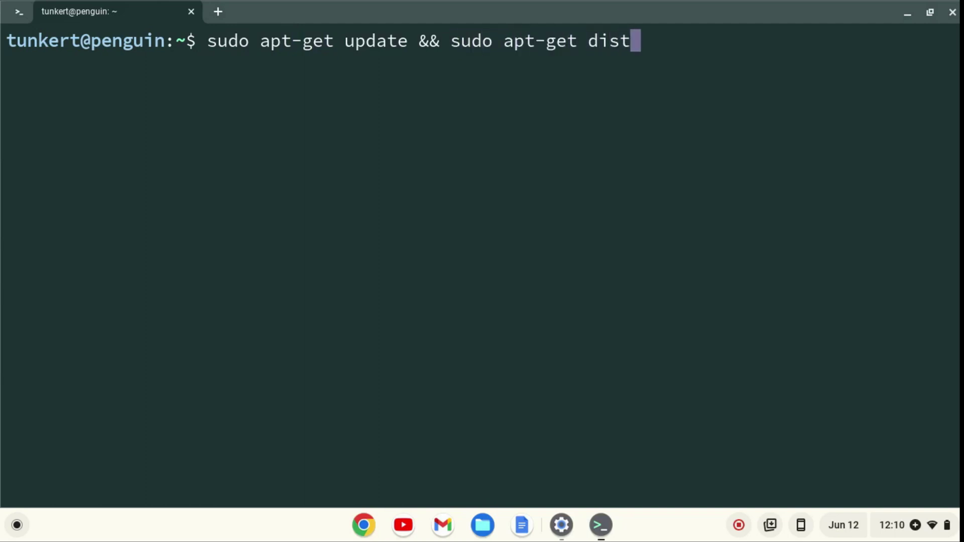
type("-upg")
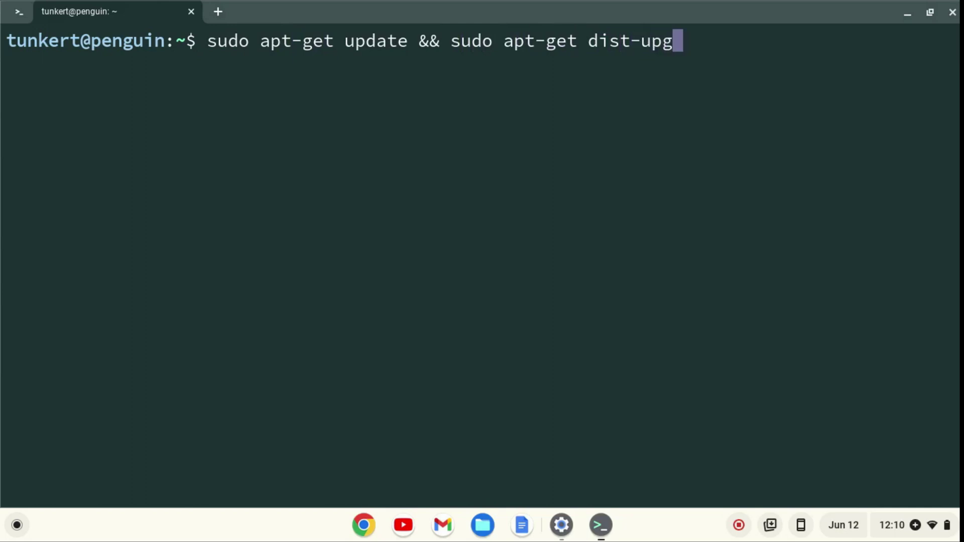
type("rade -y")
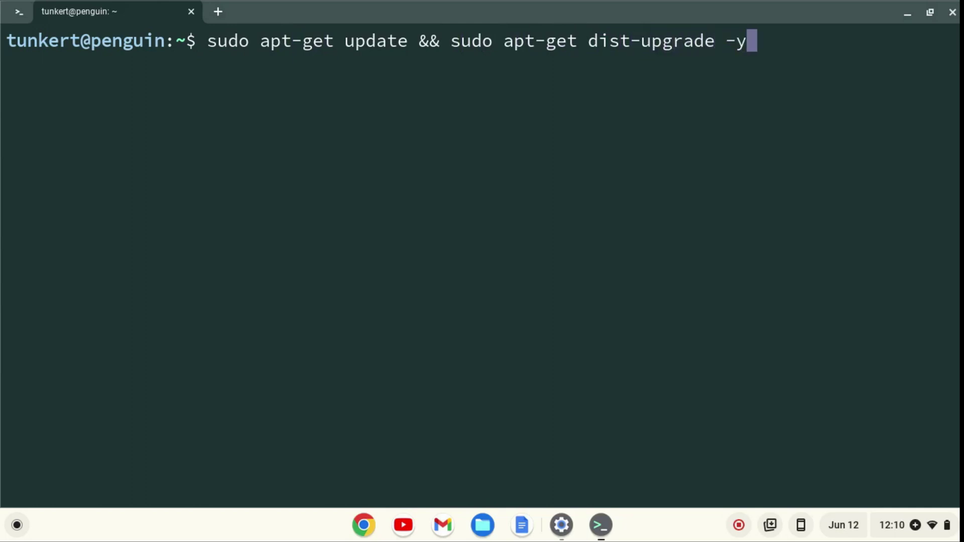
Step: Run 'sudo apt-get update && sudo apt-get dist-upgrade -y' in the Linux terminal
key("Return")
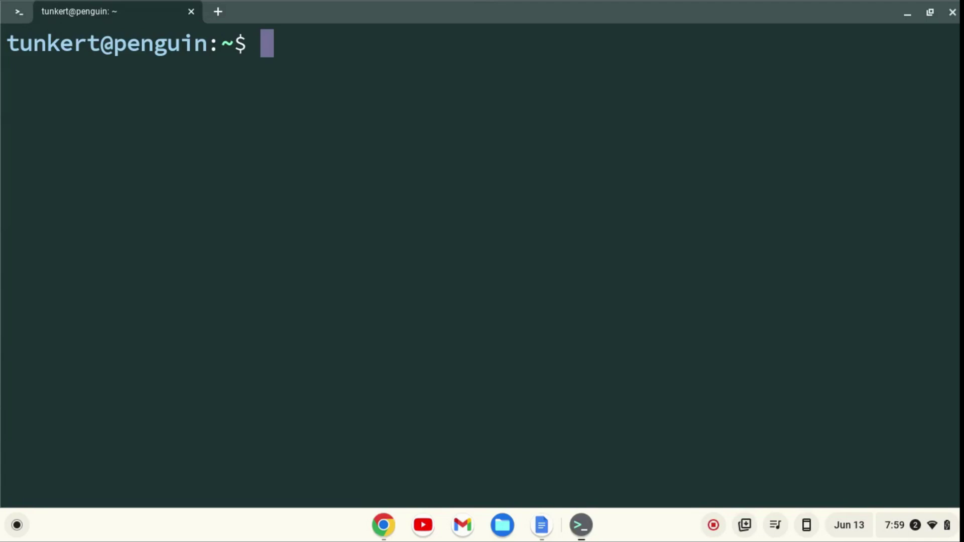
type("sudo apt ")
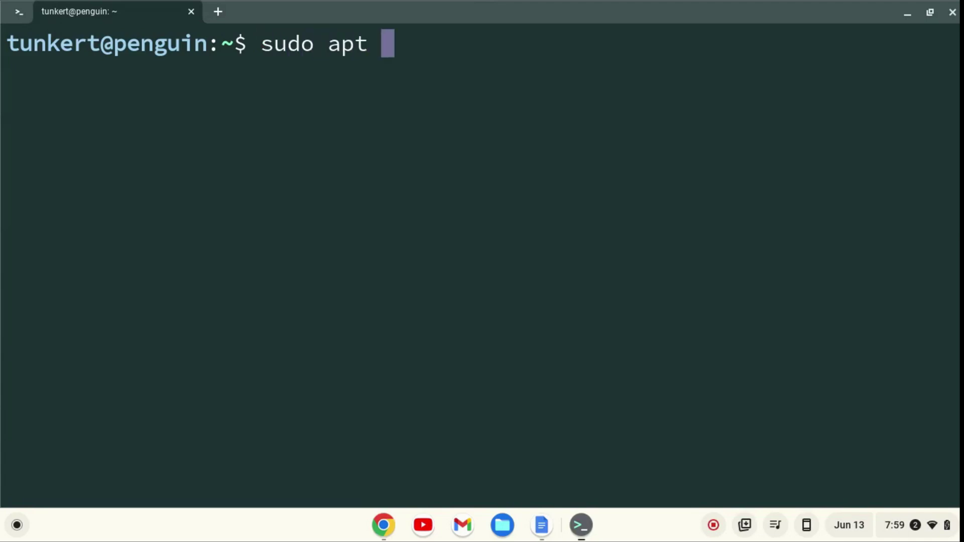
type("install ju")
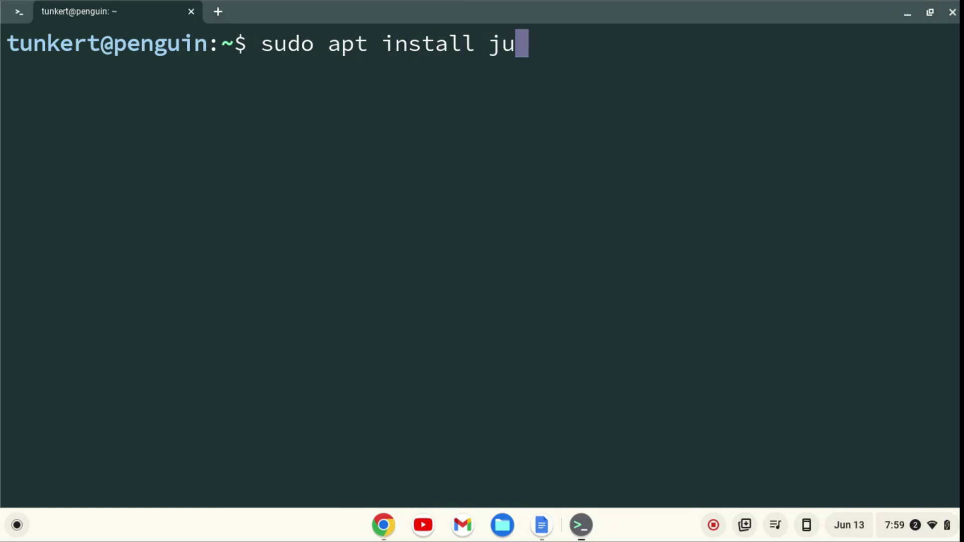
type("pyter")
Step: Run 'sudo apt install jupyter' and confirm installing the 74 listed packages
key("Return")
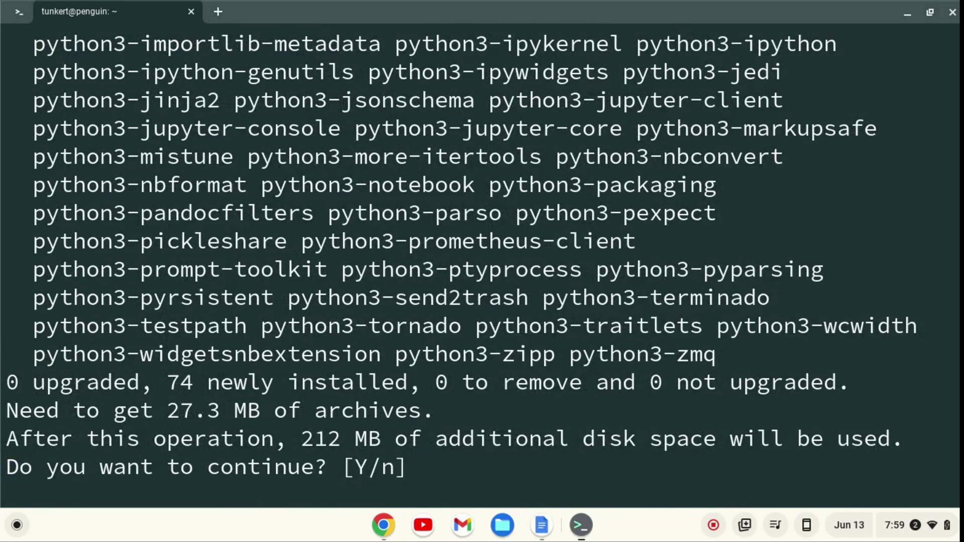
type("y")
key("Return")
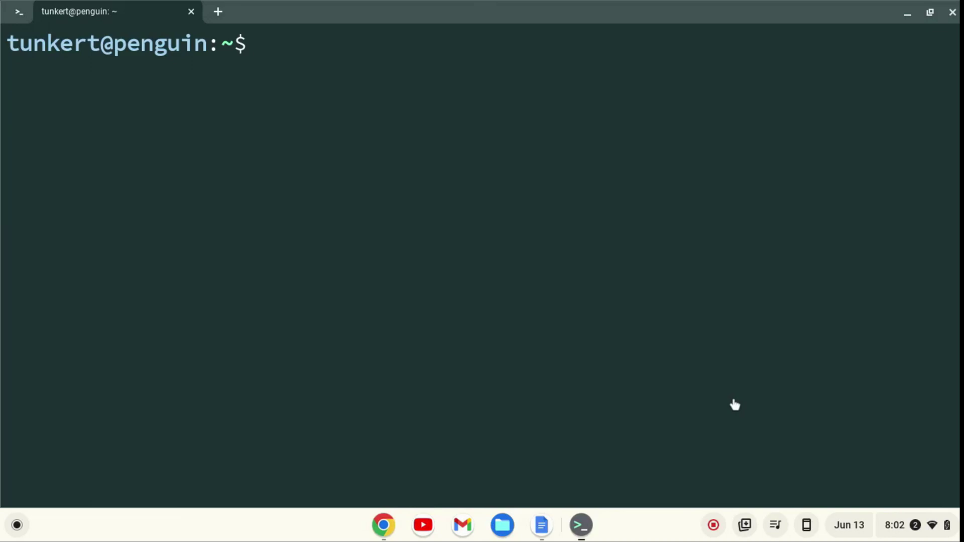
type("jupyter noteb")
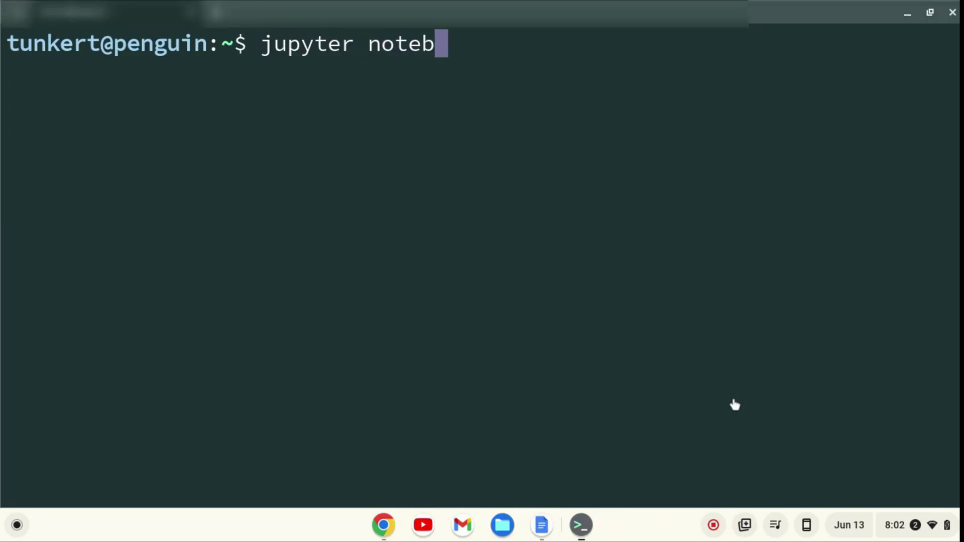
type("ook")
Step: Run 'jupyter notebook' to launch the notebook server
key("Return")
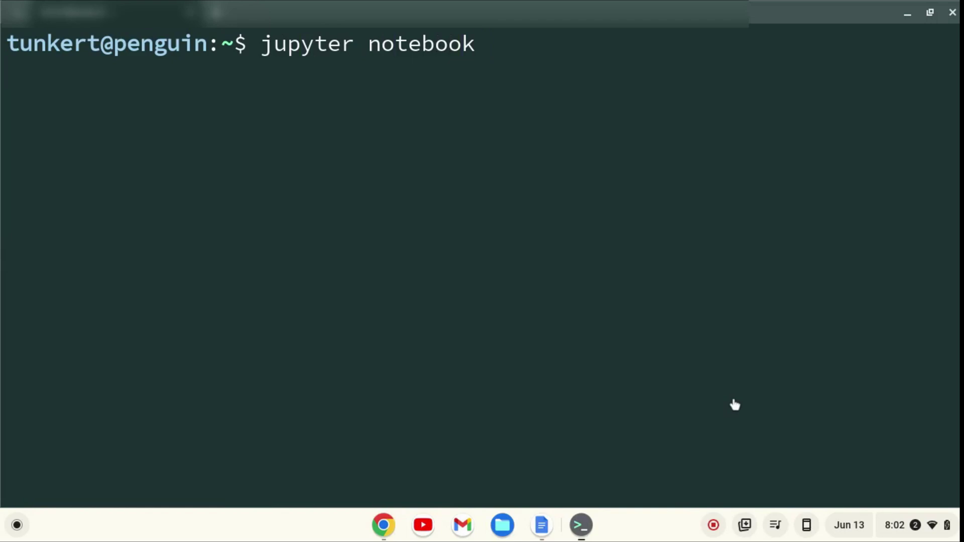